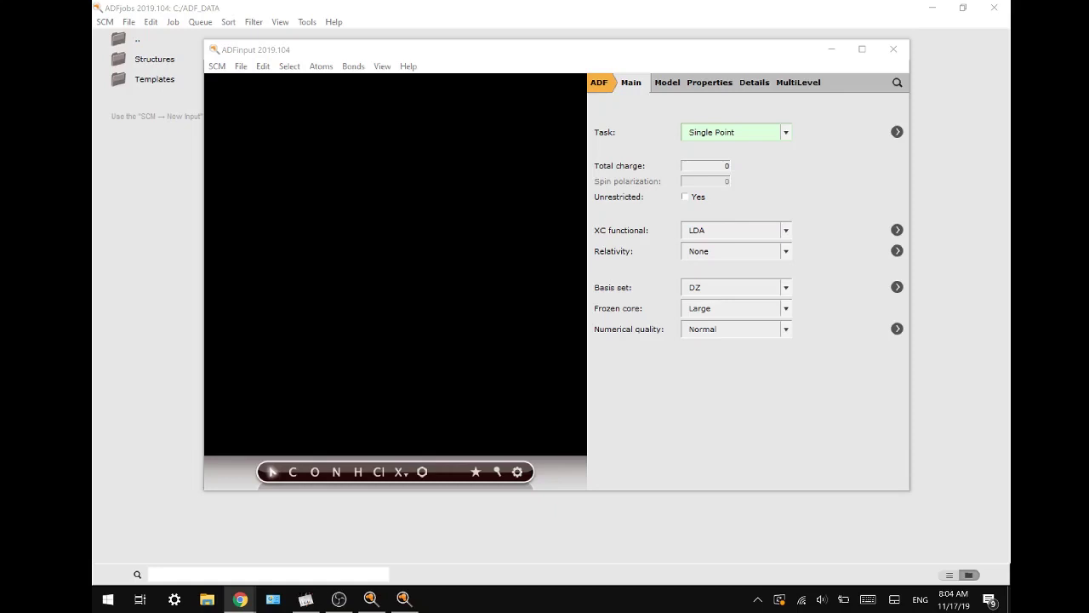
- Search for benzene and import the molecule entry C6H6: Benzene (ADF)
left_click(897, 82)
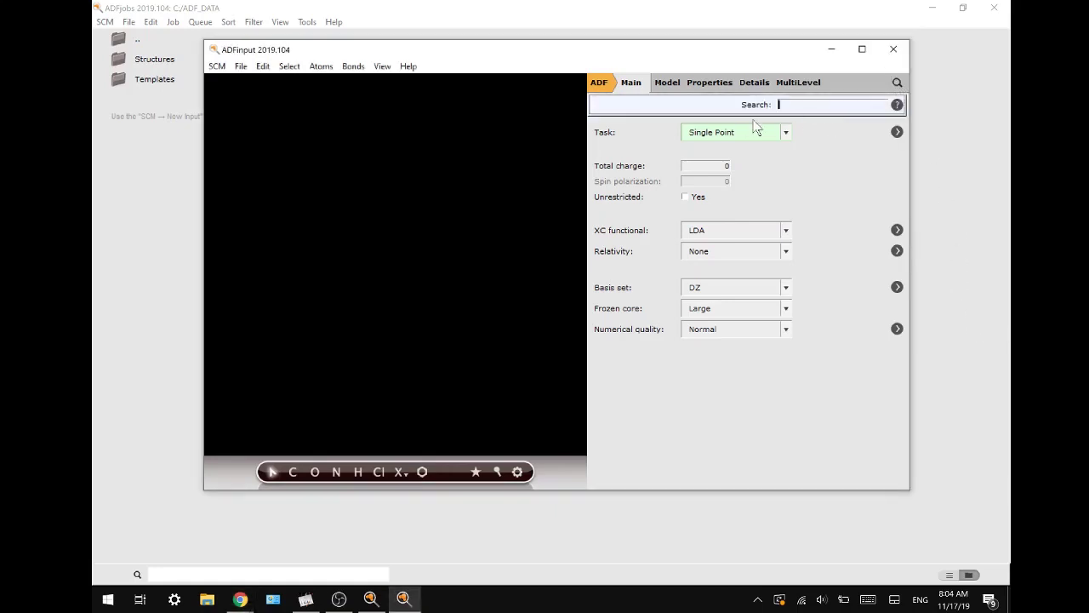
type("benzene")
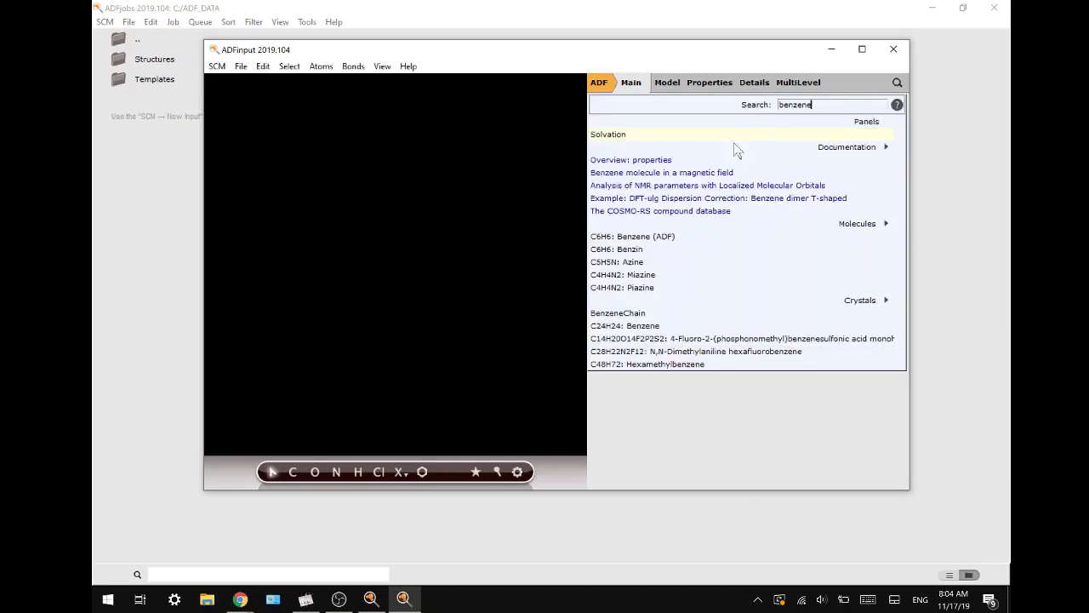
left_click(647, 237)
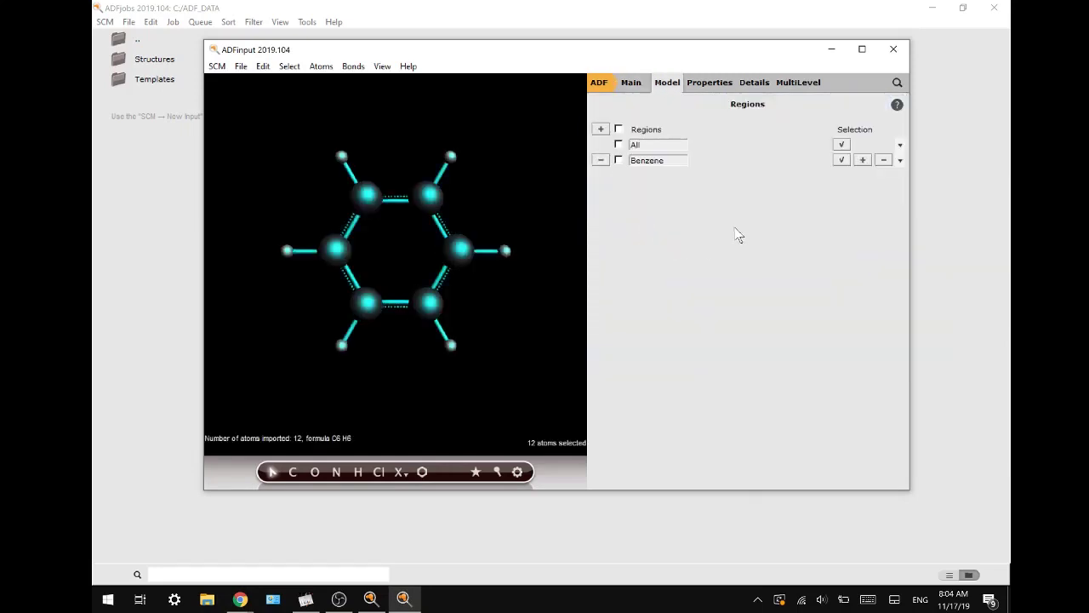
- Switch the calculation engine to BAND and set the periodicity to None
left_click(608, 90)
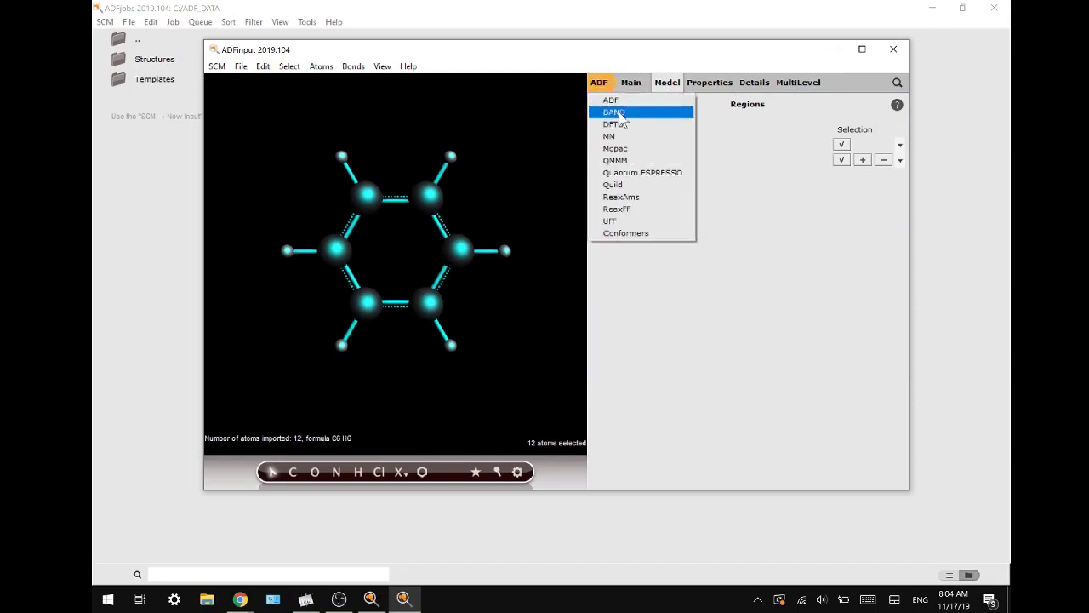
left_click(618, 111)
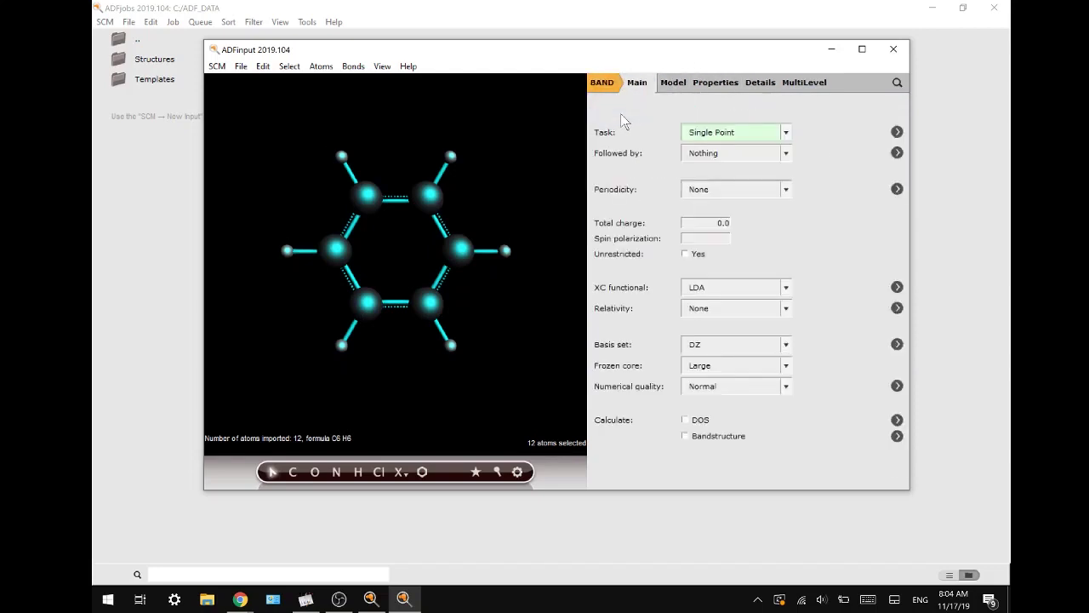
left_click(707, 194)
left_click(711, 206)
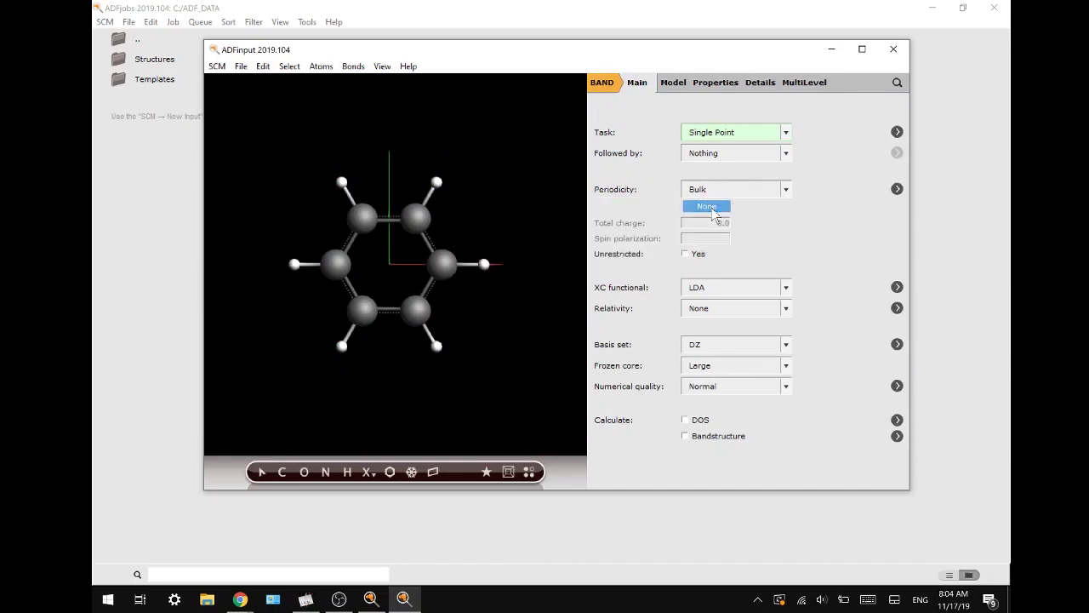
- Define an external magnetic field with Bz at 0.1 T using the NR_LDOTB method
left_click(672, 85)
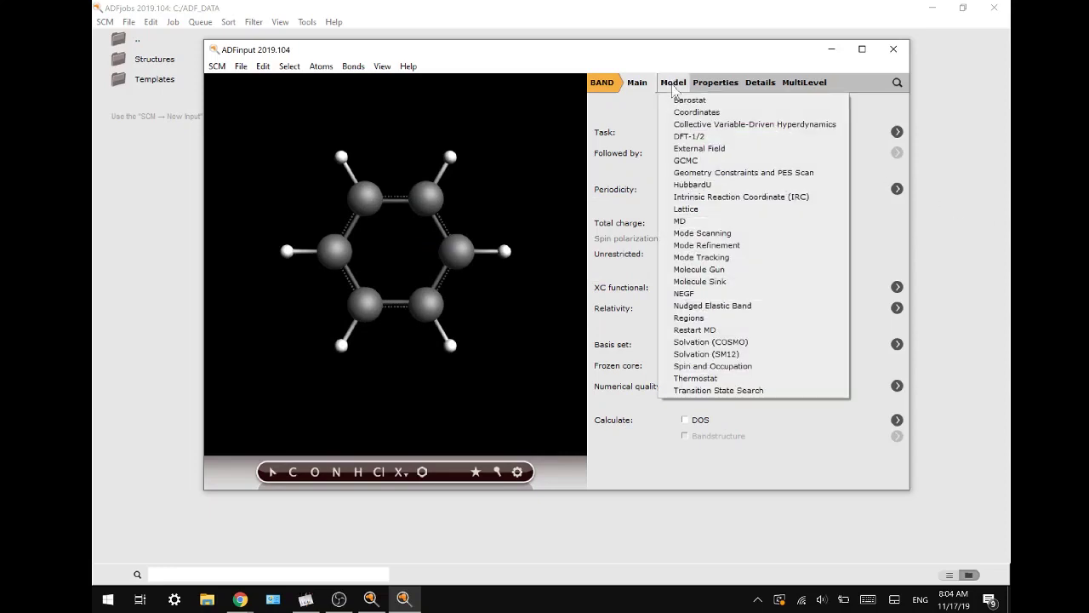
left_click(700, 151)
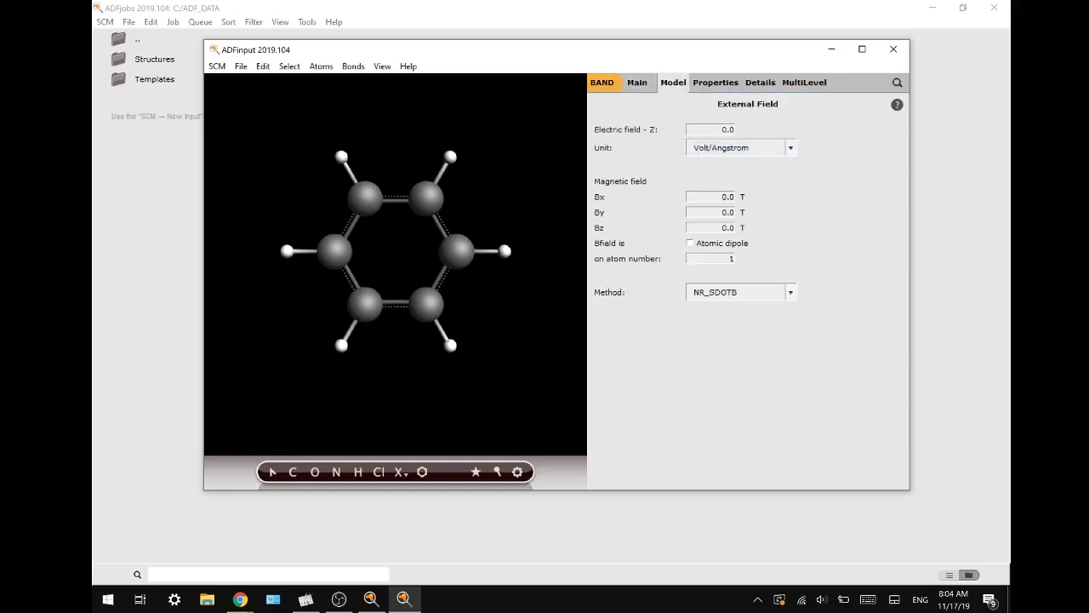
double_click(726, 227)
type("0.1")
left_click(771, 292)
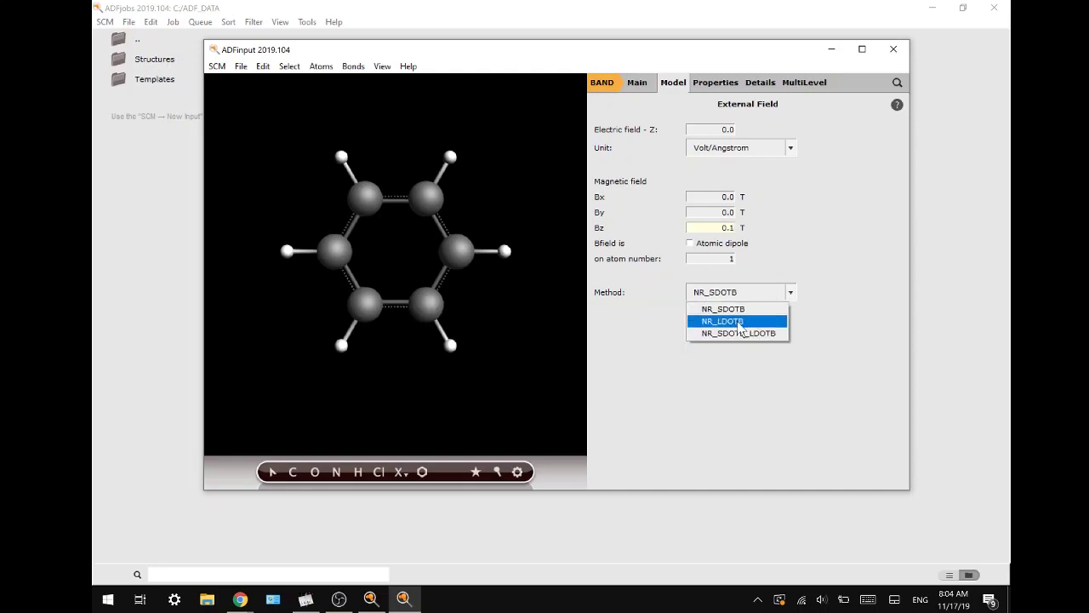
left_click(737, 322)
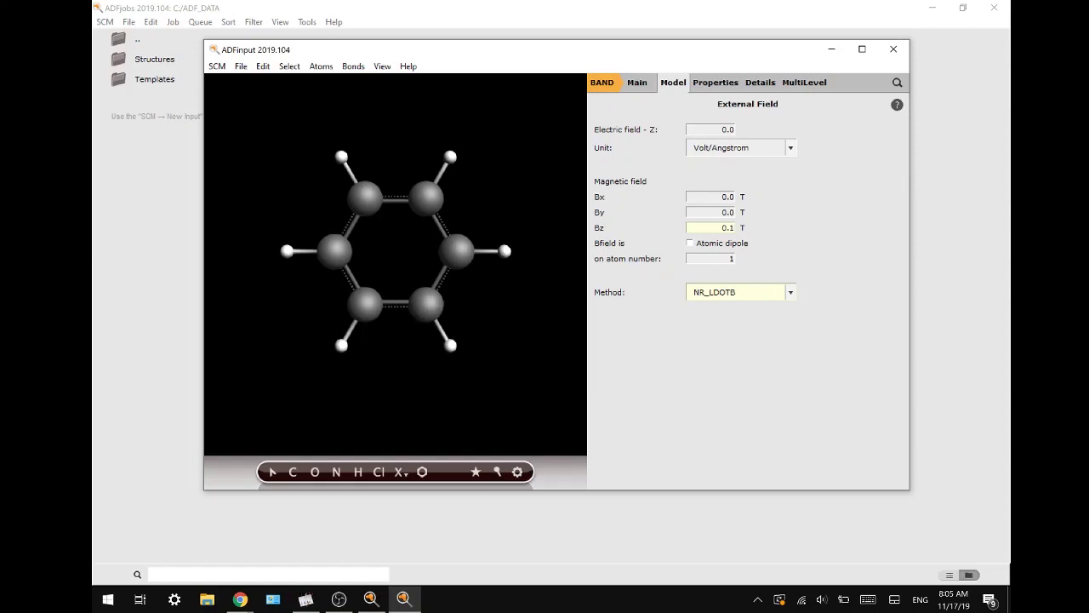
- Run the calculation, saving the job as benzeneMF
left_click(219, 68)
left_click(240, 68)
left_click(242, 67)
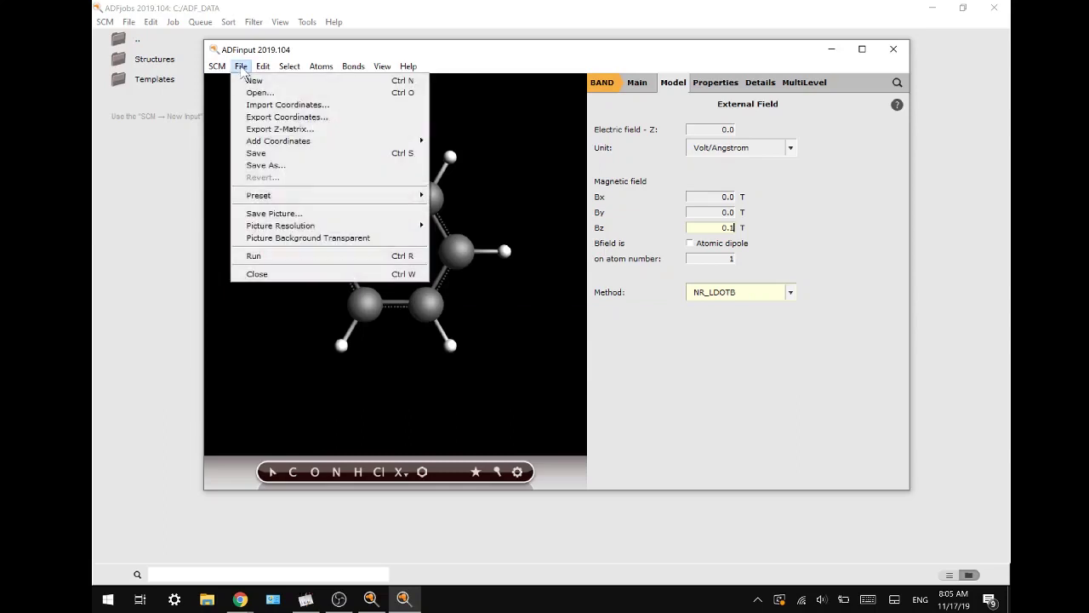
left_click(281, 237)
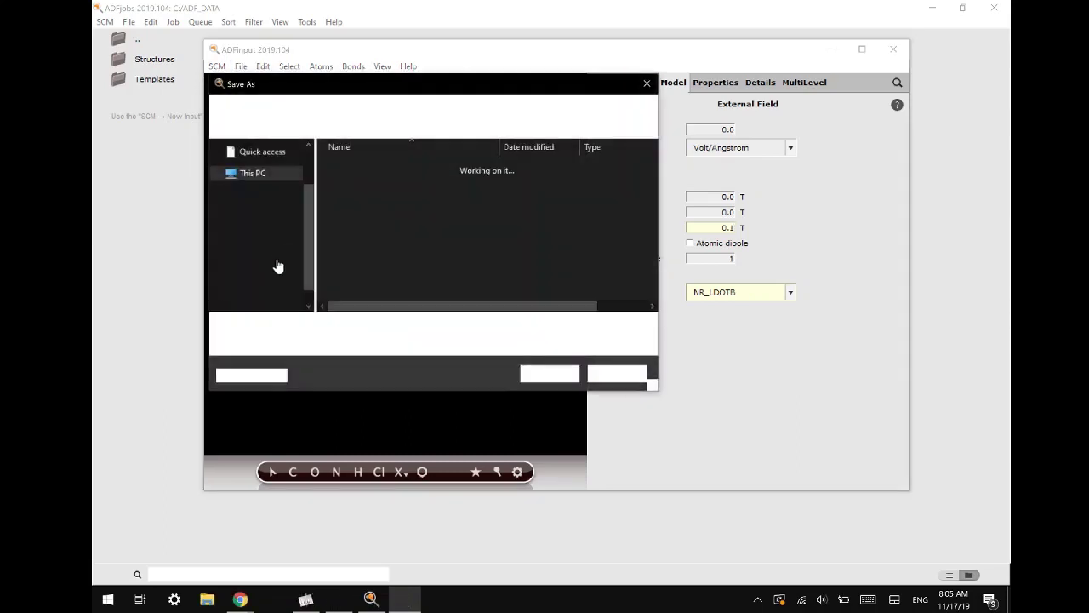
type("benze")
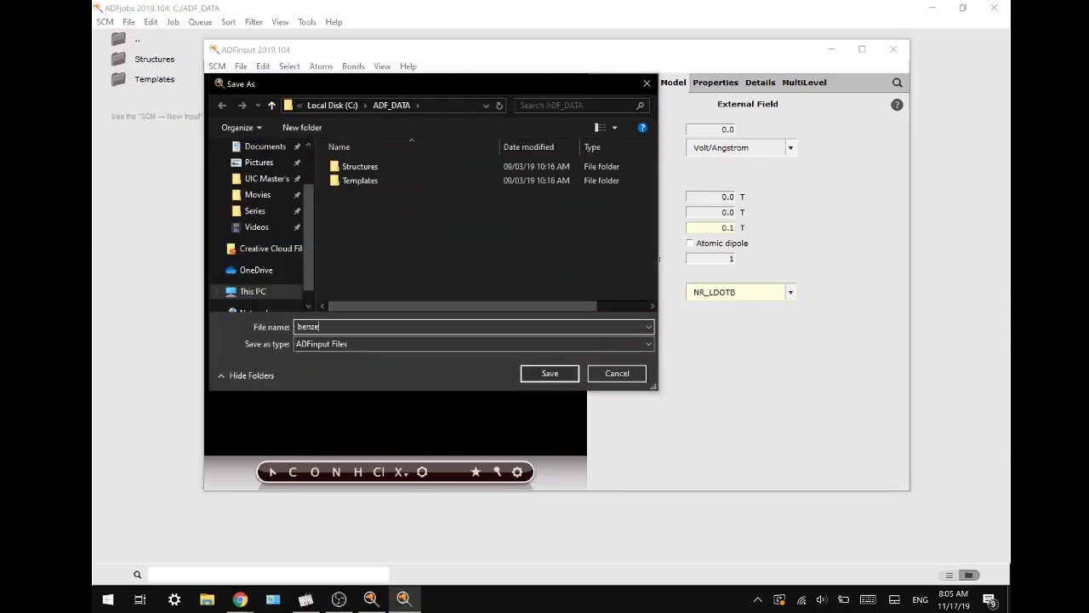
type("neMF")
left_click(536, 379)
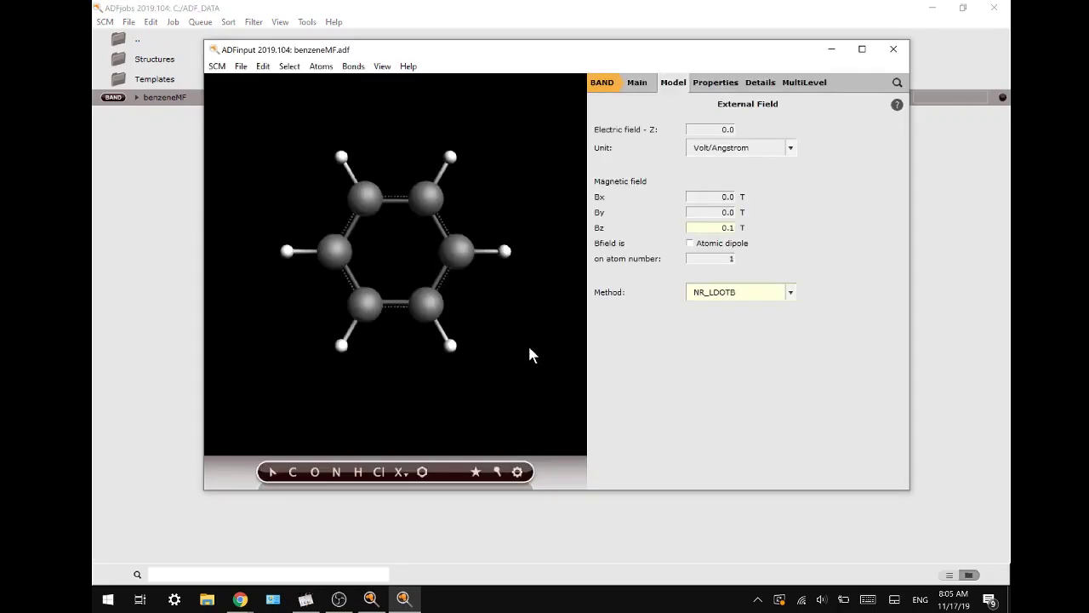
- Open the benzeneMF results in ADFview and add a vector field showing the Current Density
left_click(217, 67)
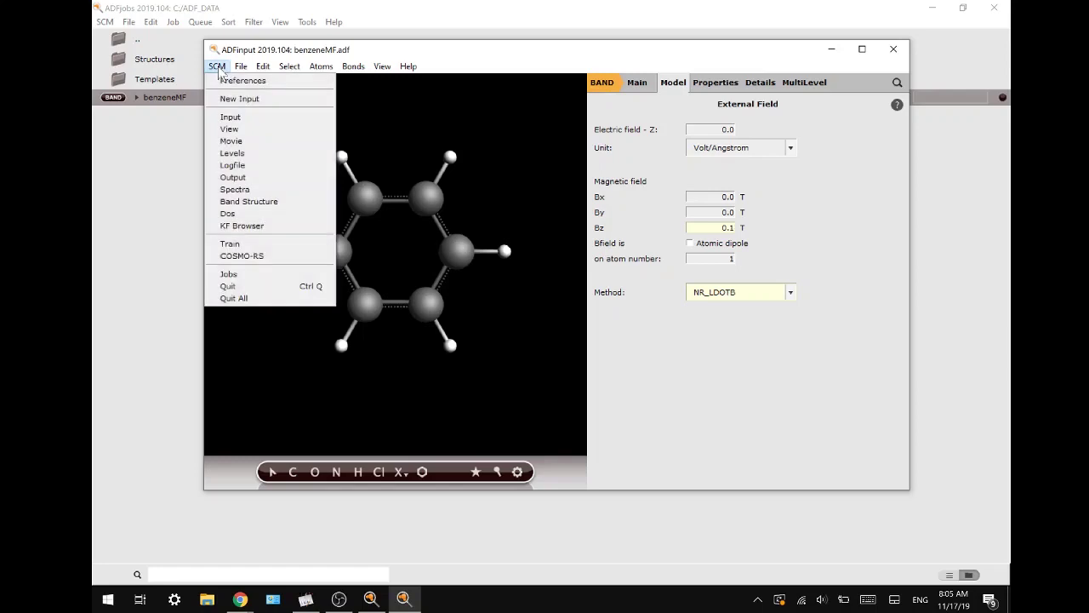
left_click(233, 130)
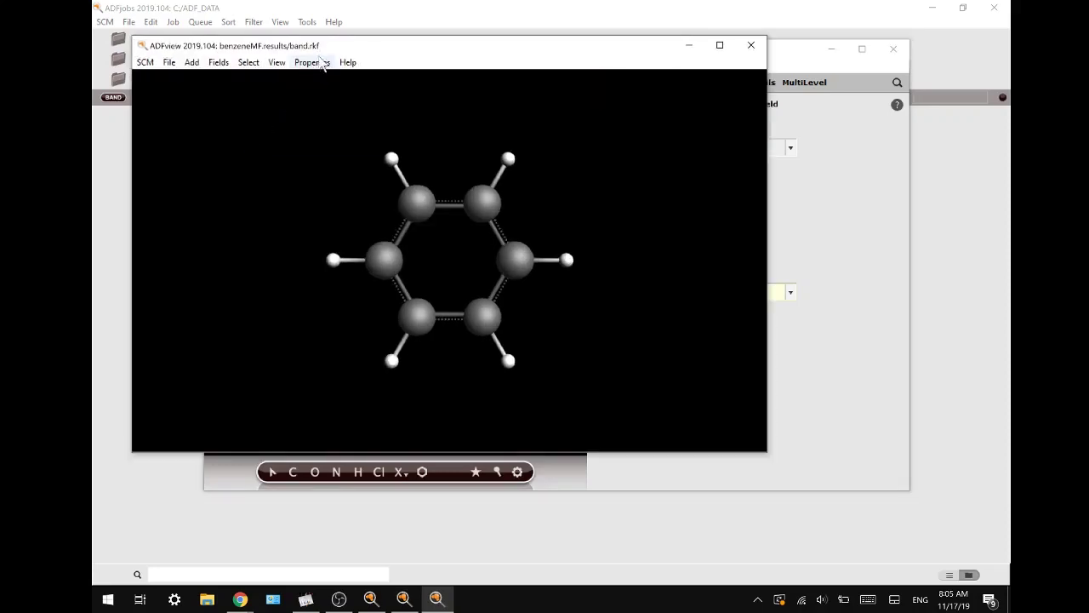
left_click(191, 62)
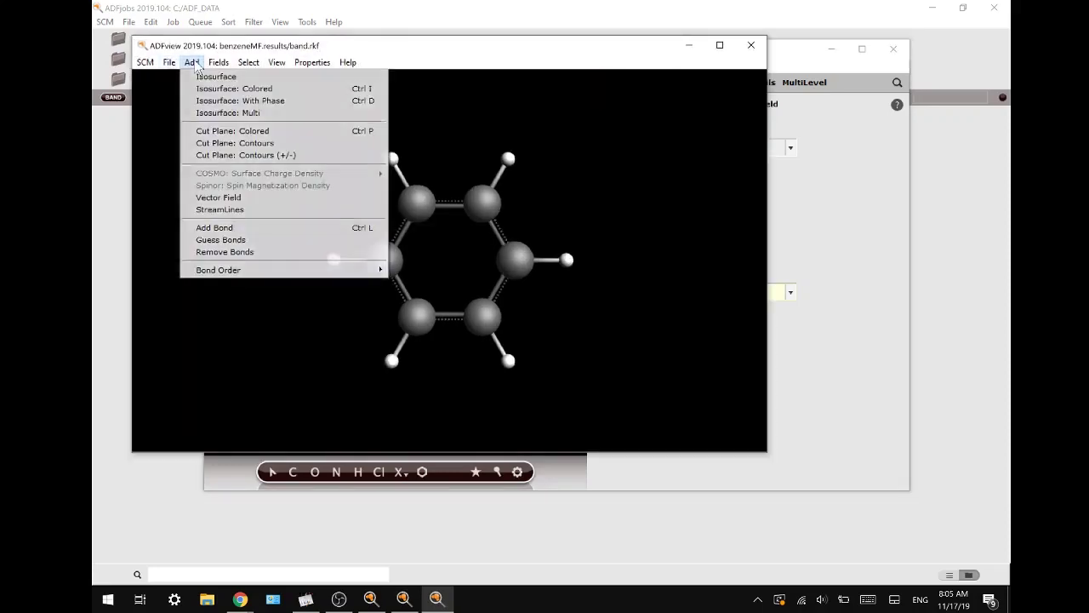
left_click(231, 197)
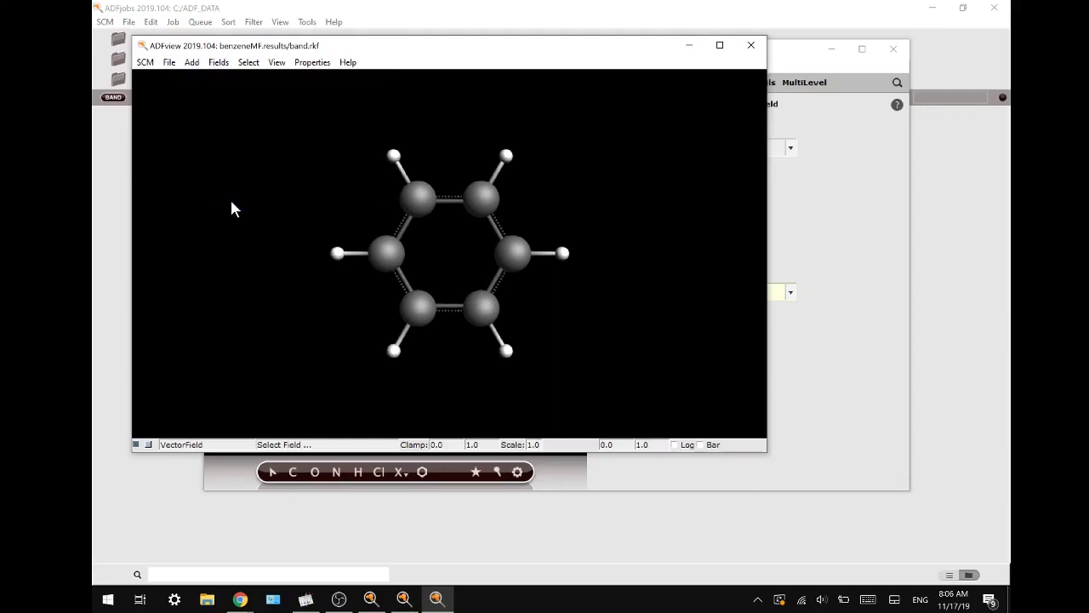
left_click(303, 445)
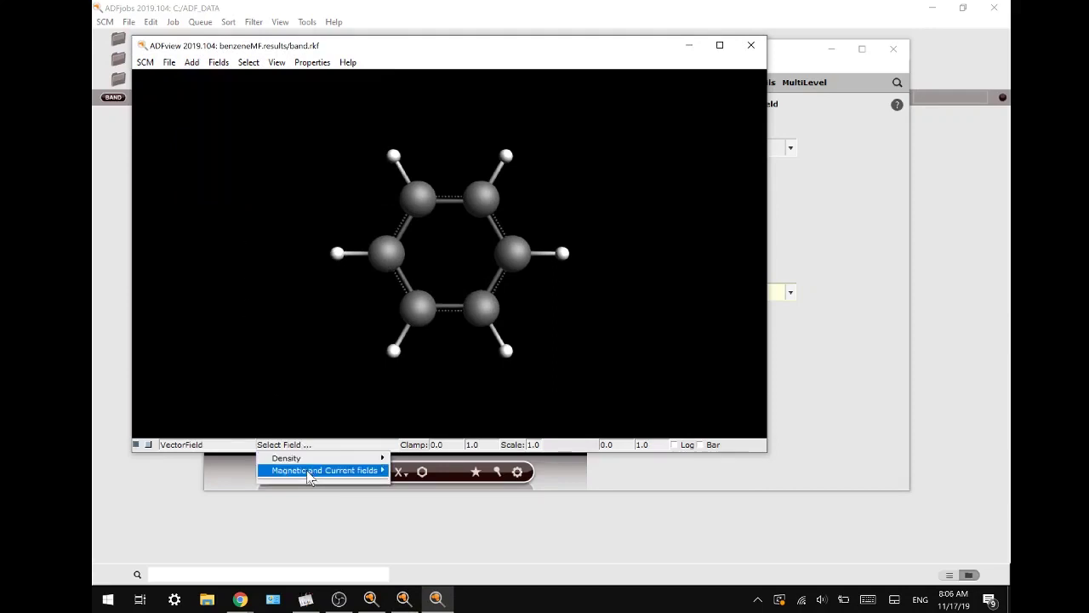
mouse_move(311, 471)
left_click(443, 480)
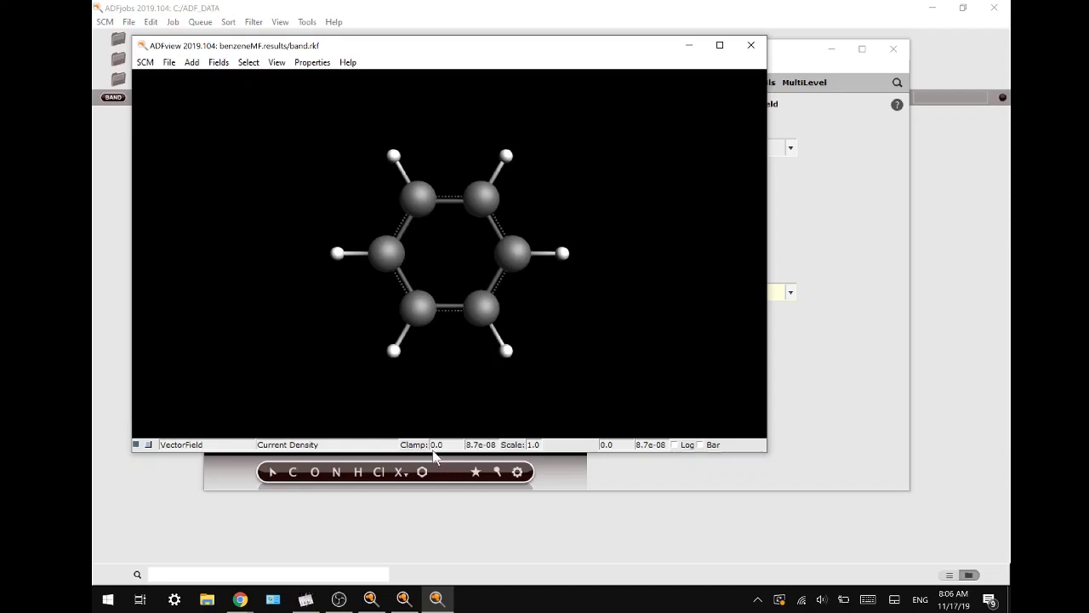
- Set the vector field's upper clamp value to 5e-10
double_click(468, 444)
type("5e-10")
key("Return")
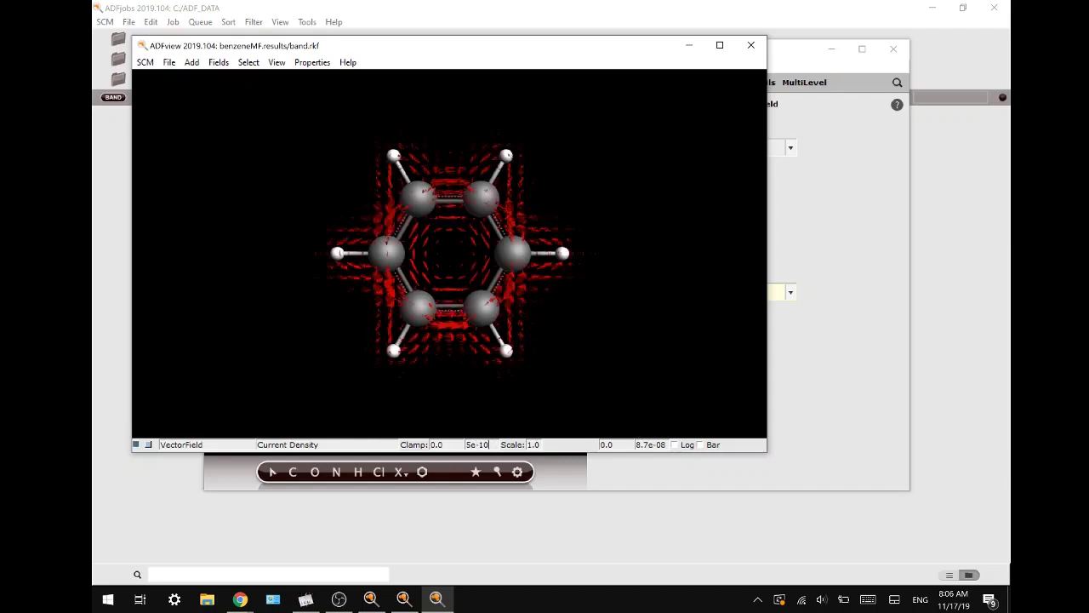
- Set the upper limit of the vector field's colour range to 5e-10 and show its colour bar
double_click(650, 445)
type("5e-10")
key("Return")
left_click_drag(566, 290, 586, 230)
left_click(700, 444)
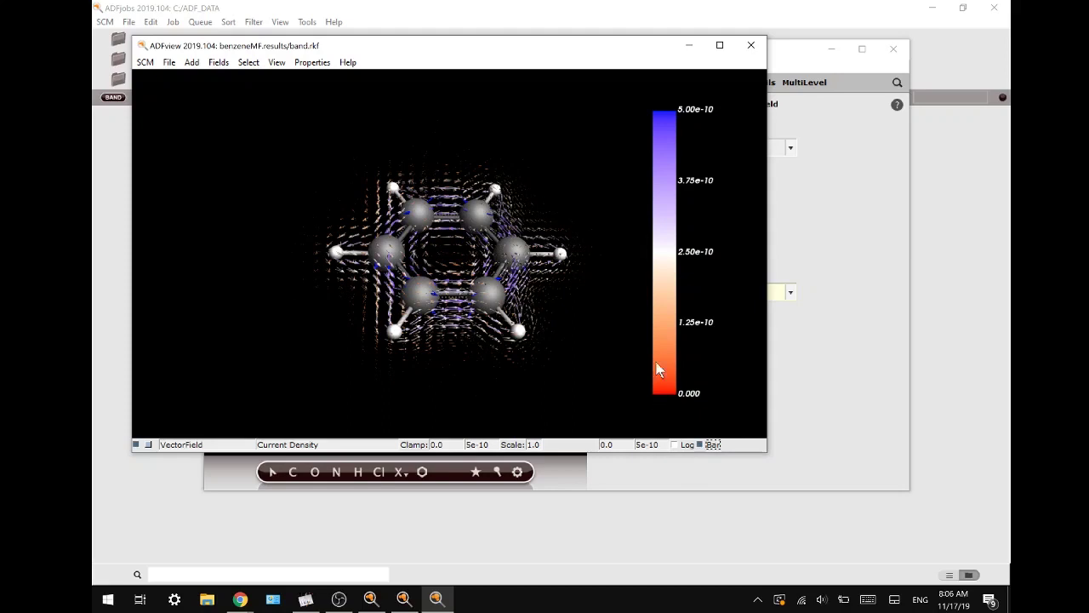
left_click_drag(502, 360, 508, 374)
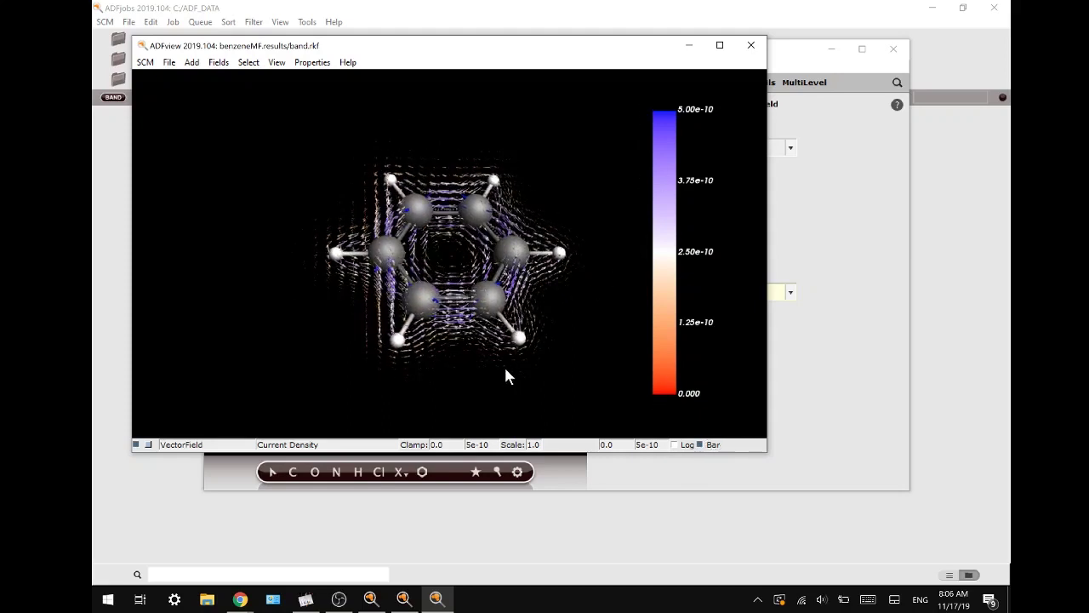
mouse_move(415, 449)
- Add streamlines to the molecule view based on the Current Density field
left_click(192, 63)
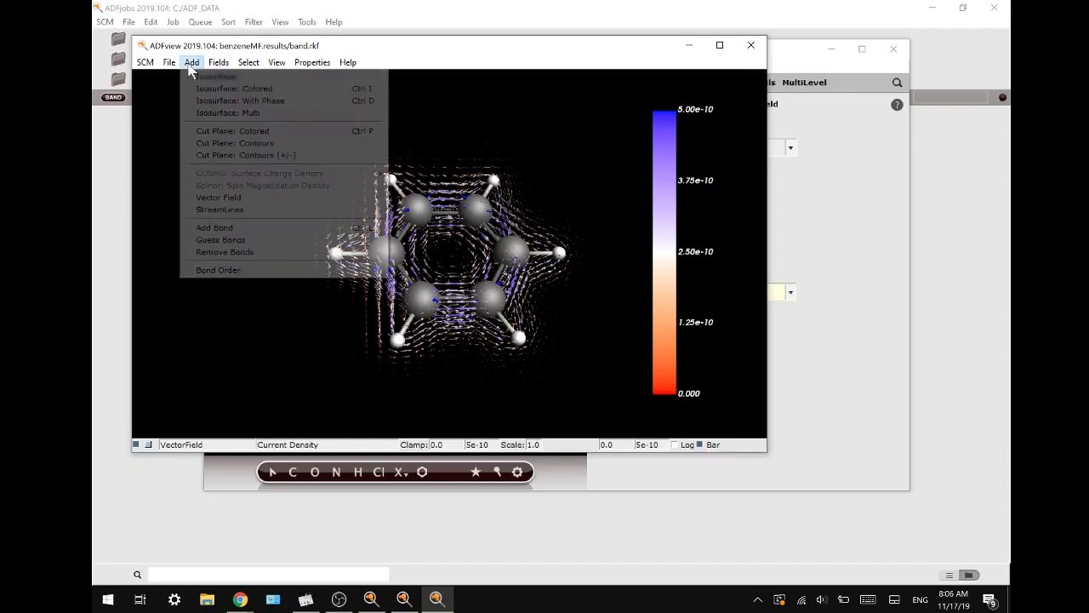
left_click(226, 209)
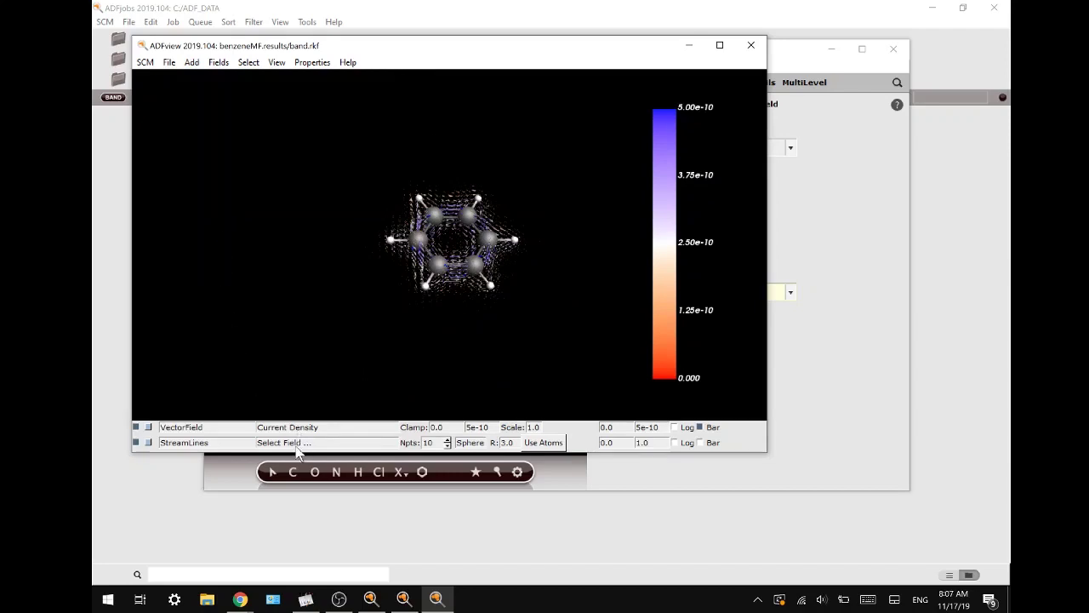
left_click(296, 444)
mouse_move(375, 468)
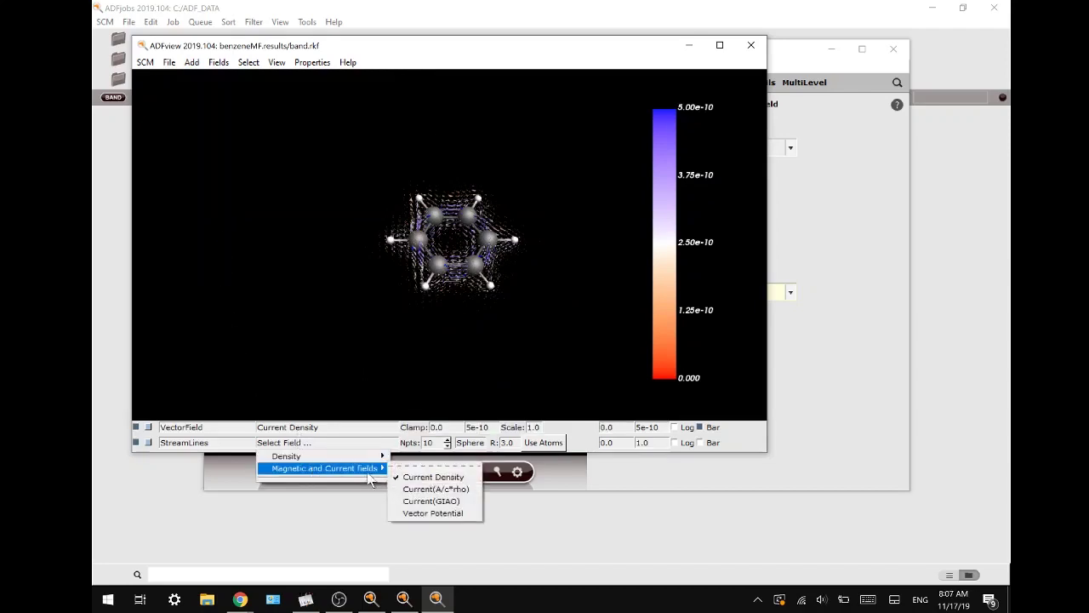
left_click(430, 481)
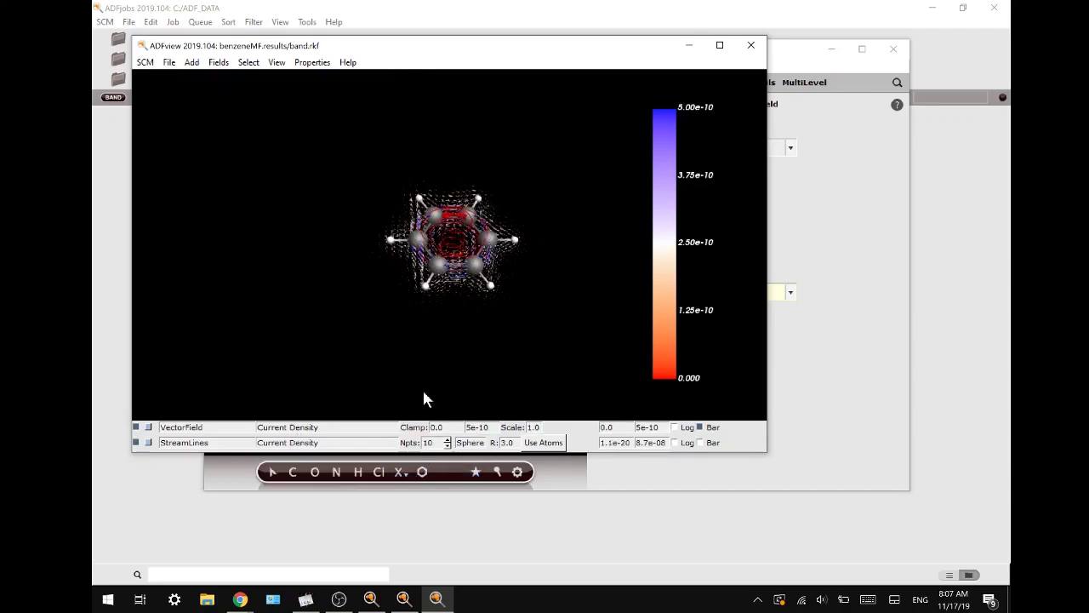
left_click_drag(422, 387, 435, 230)
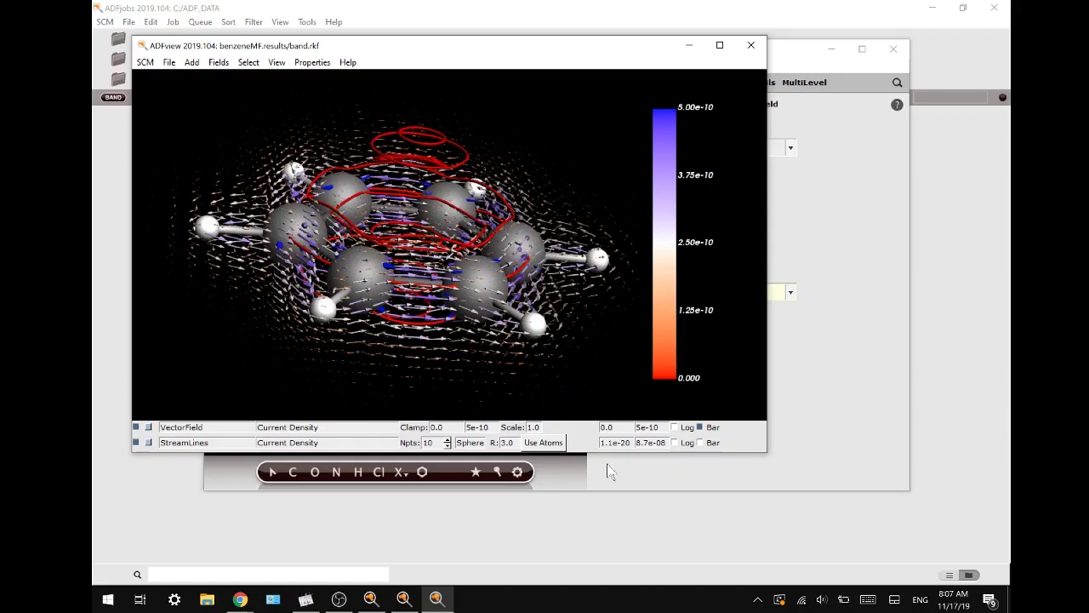
- Set the number of streamline starting points to 5
double_click(428, 443)
type("5")
key("Return")
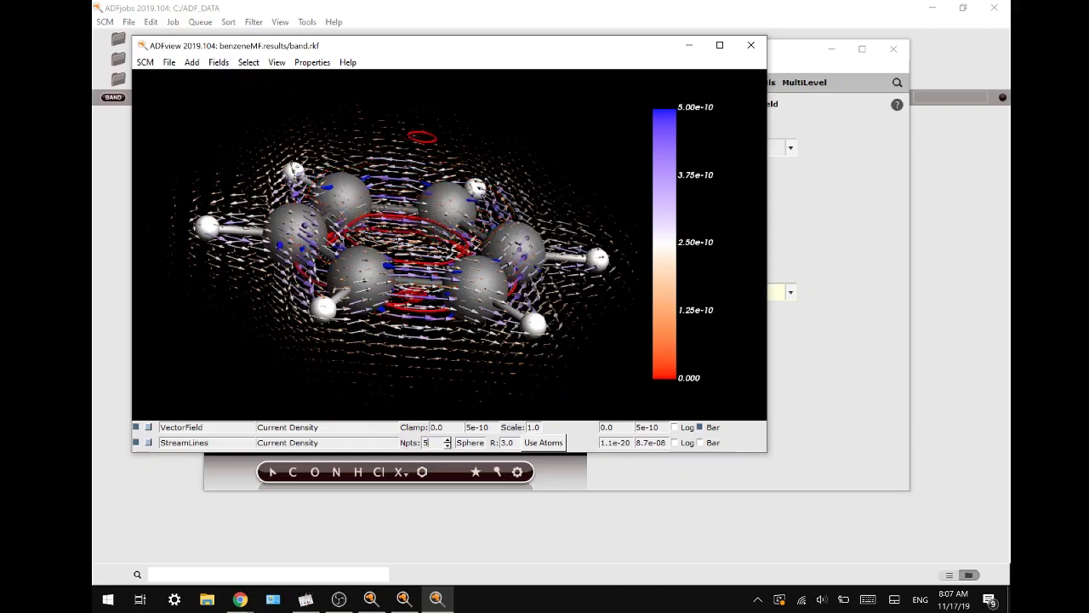
mouse_move(446, 353)
left_mouse_down()
mouse_move(455, 277)
mouse_move(434, 348)
left_mouse_up()
left_click_drag(438, 415, 439, 386)
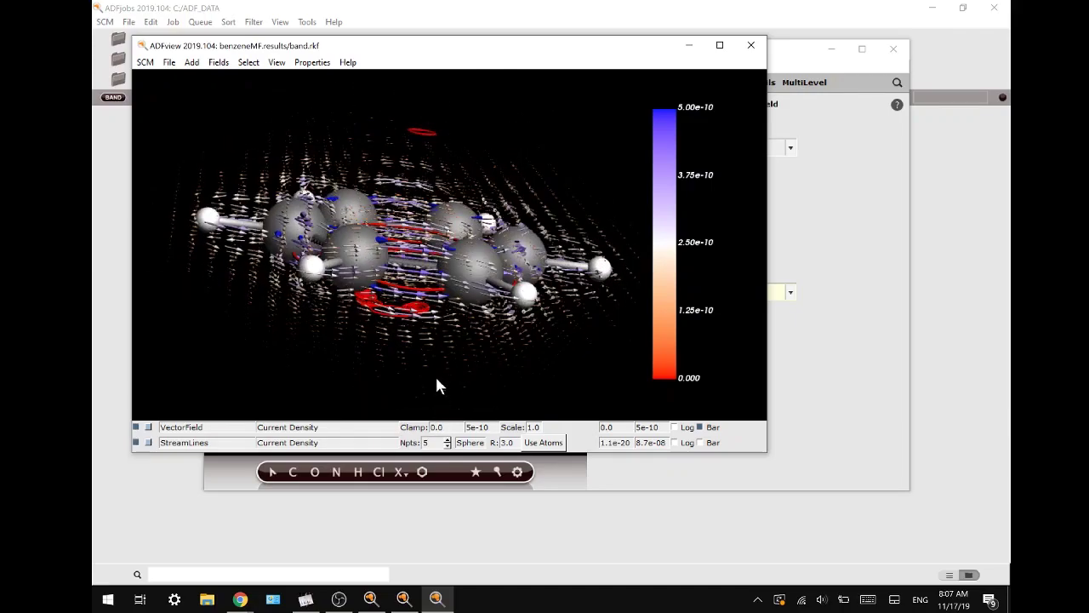
left_click_drag(437, 384, 478, 346)
- Distribute the streamline starting points along a line instead of a sphere
left_click(470, 443)
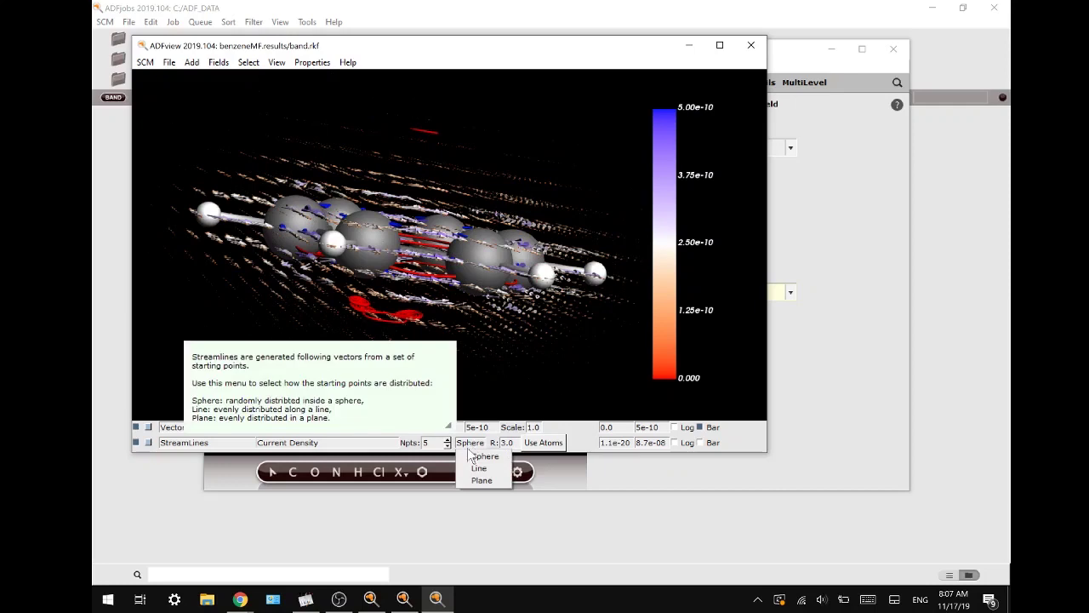
left_click(479, 468)
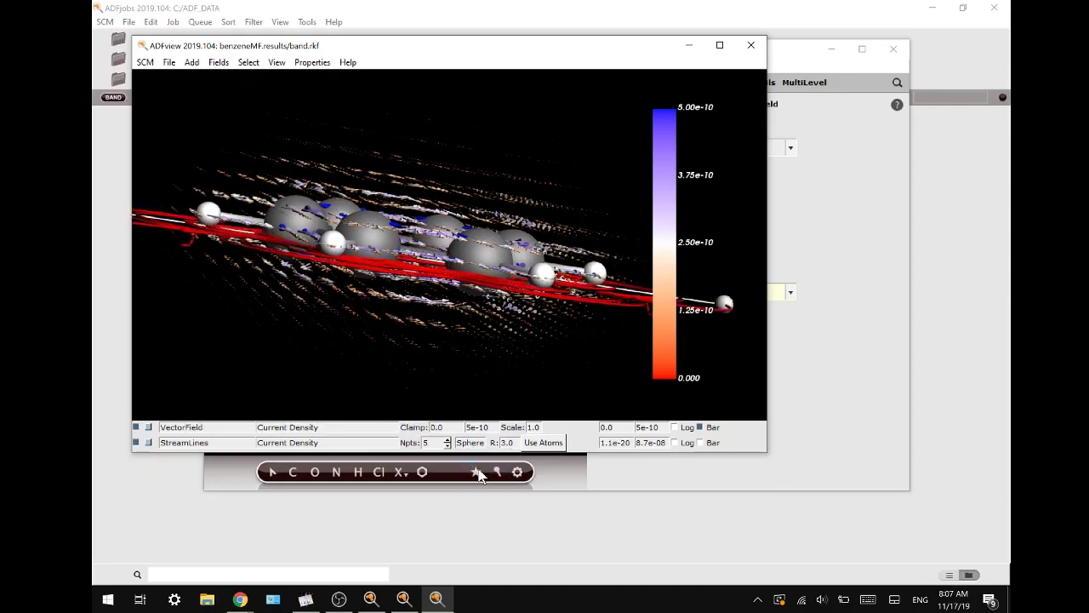
scroll(453, 360, "down", 3)
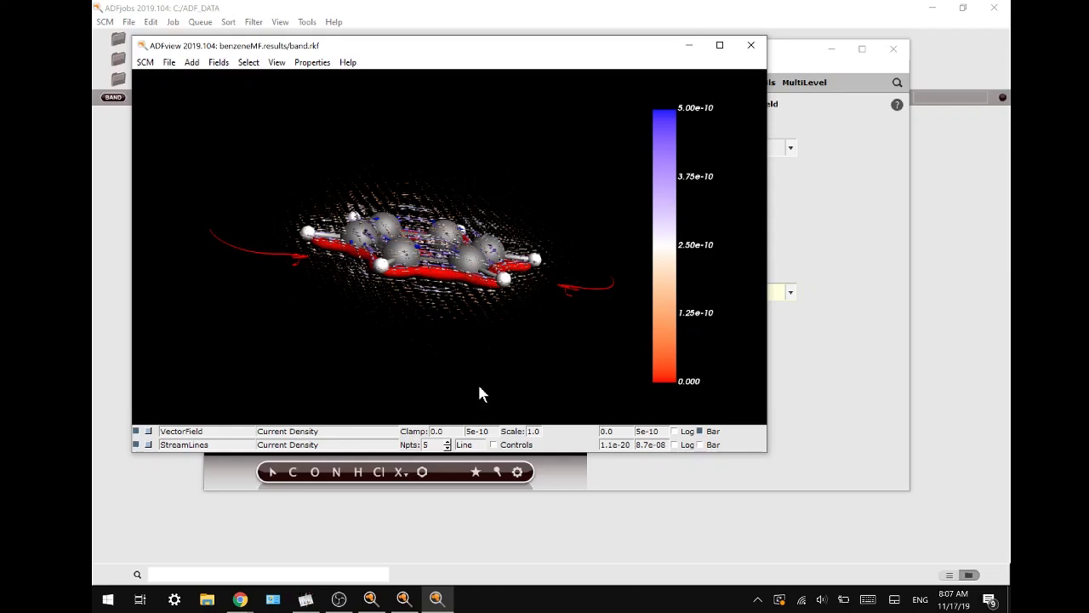
- Show the streamline line's controls and move its two endpoints so the line tilts diagonally through the benzene ring
left_click(494, 445)
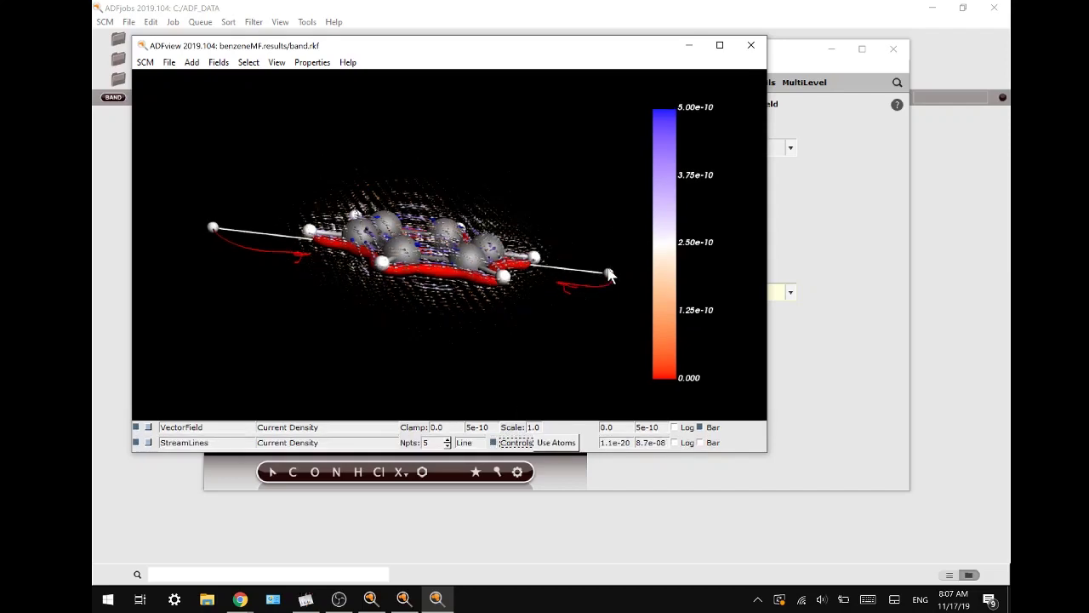
left_click_drag(609, 276, 610, 182)
left_click_drag(212, 227, 211, 320)
left_click_drag(476, 311, 547, 327)
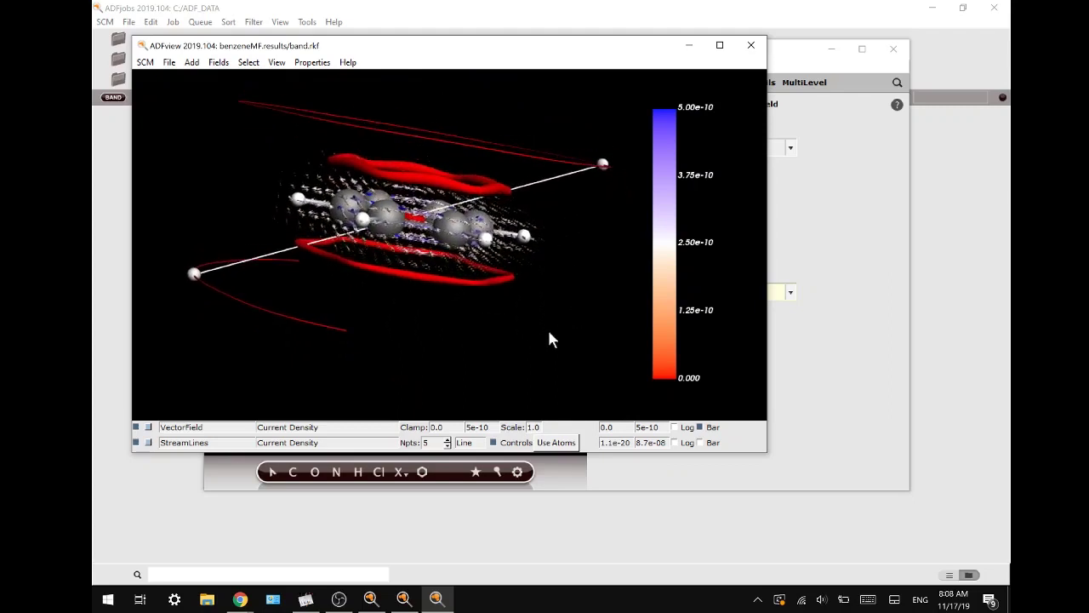
- Increase the number of streamline starting points along the line to 10
left_click(429, 442)
key("BackSpace")
type("10")
key("Return")
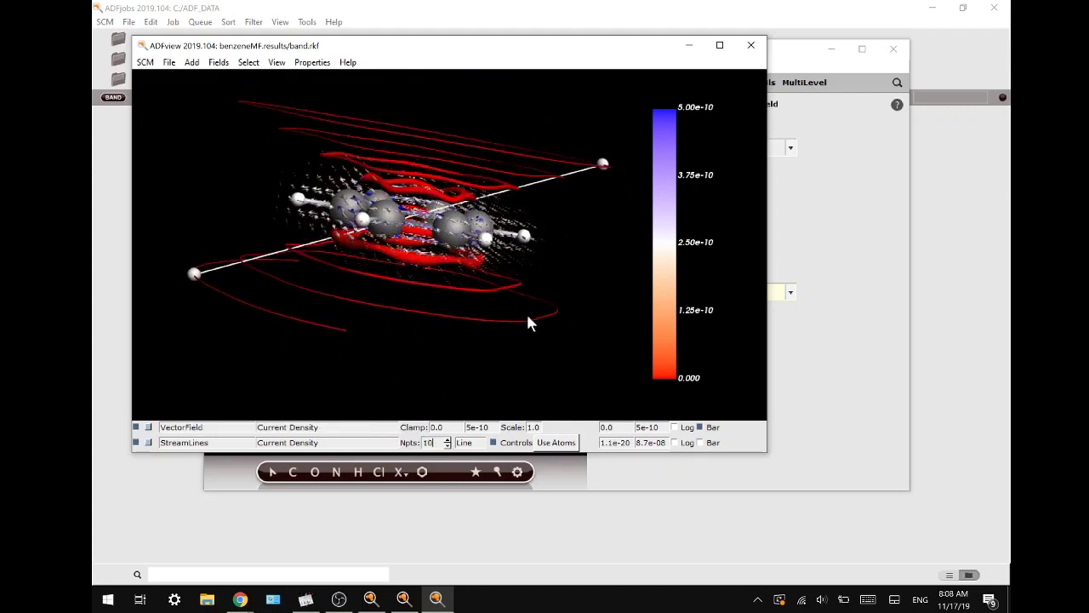
mouse_move(527, 315)
left_mouse_down()
mouse_move(518, 310)
mouse_move(529, 333)
left_mouse_up()
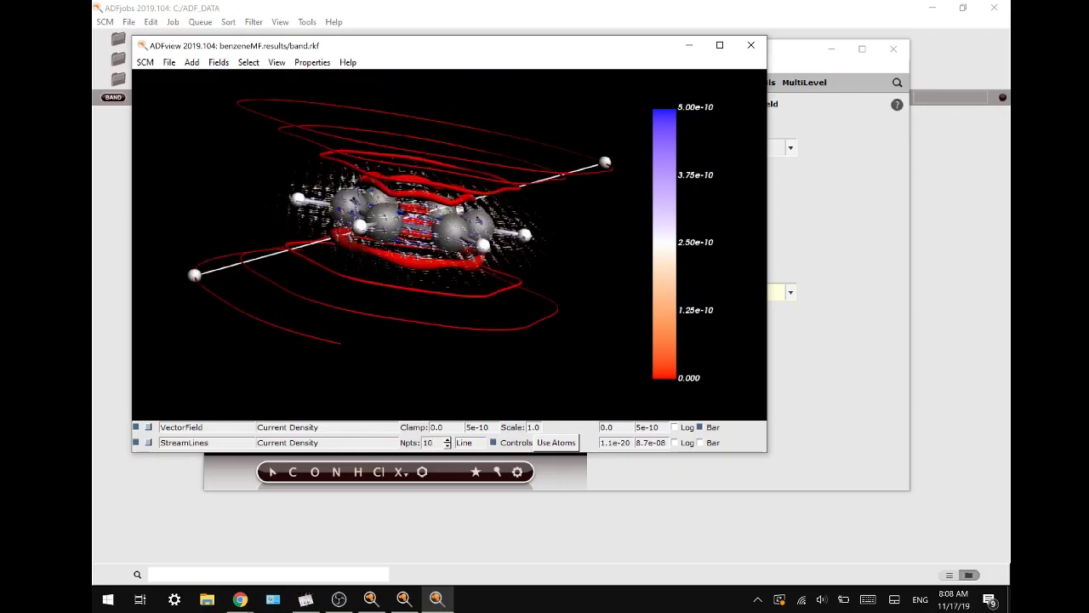
- Distribute the streamline starting points over a plane instead of a line and enlarge the plane beyond the benzene ring using its handles
left_click(466, 443)
left_click(481, 480)
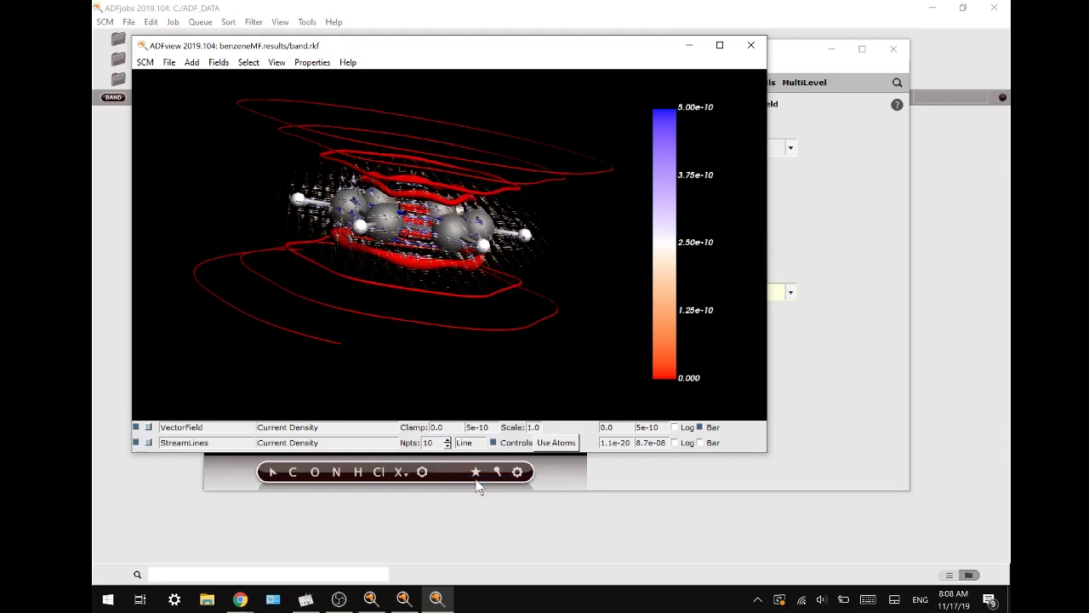
left_click_drag(460, 380, 542, 315)
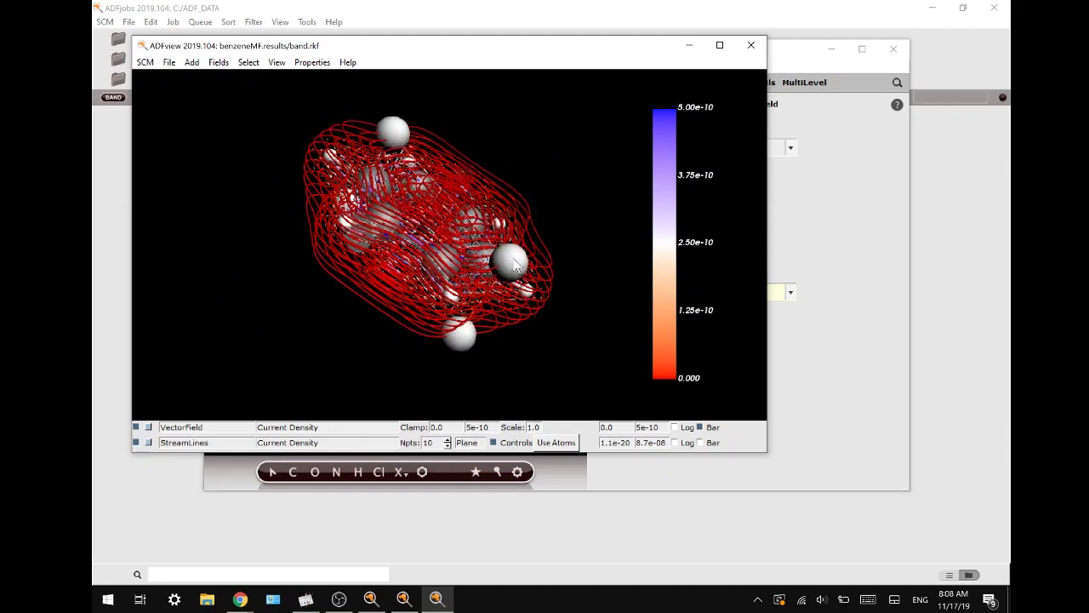
left_click_drag(557, 253, 568, 265)
scroll(571, 269, "up", 2)
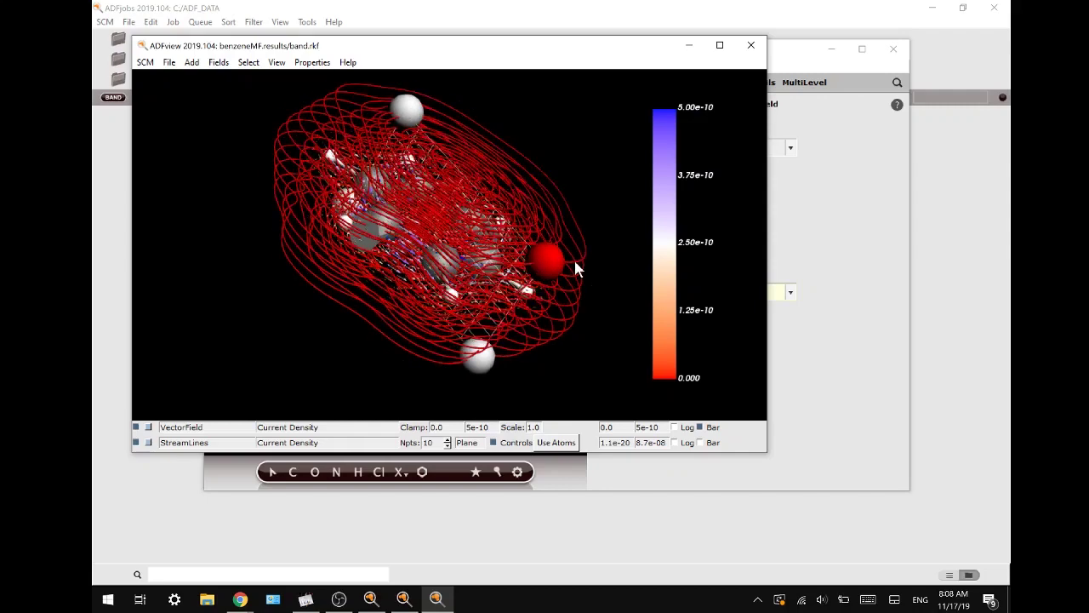
left_click_drag(438, 272, 446, 363)
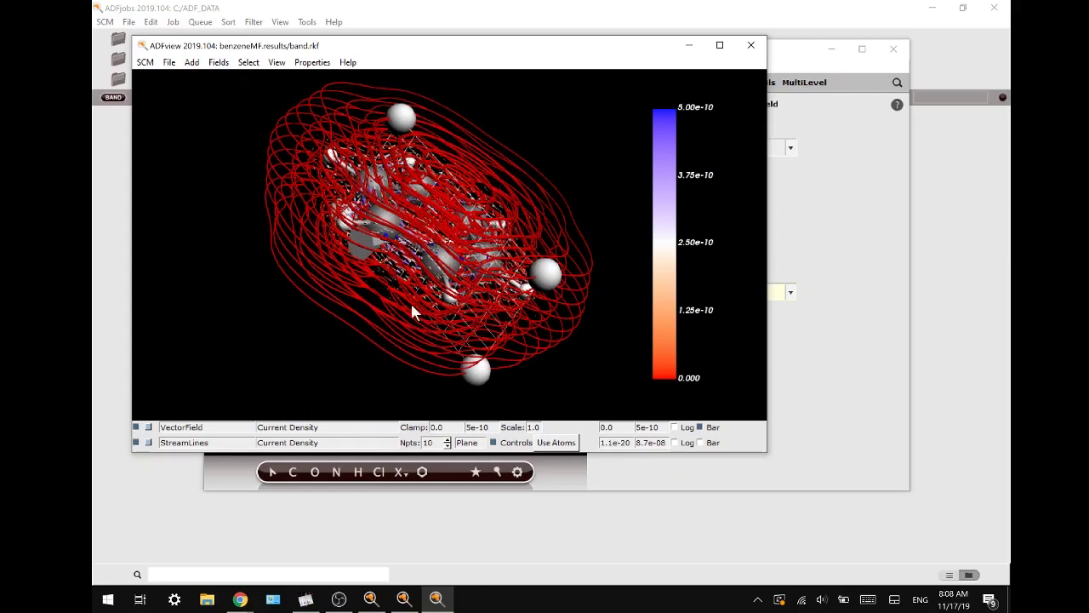
- Reduce the number of streamline starting points to 5 and reposition the plane's corner handle near the ring's outer hydrogen atoms
double_click(429, 442)
type("5")
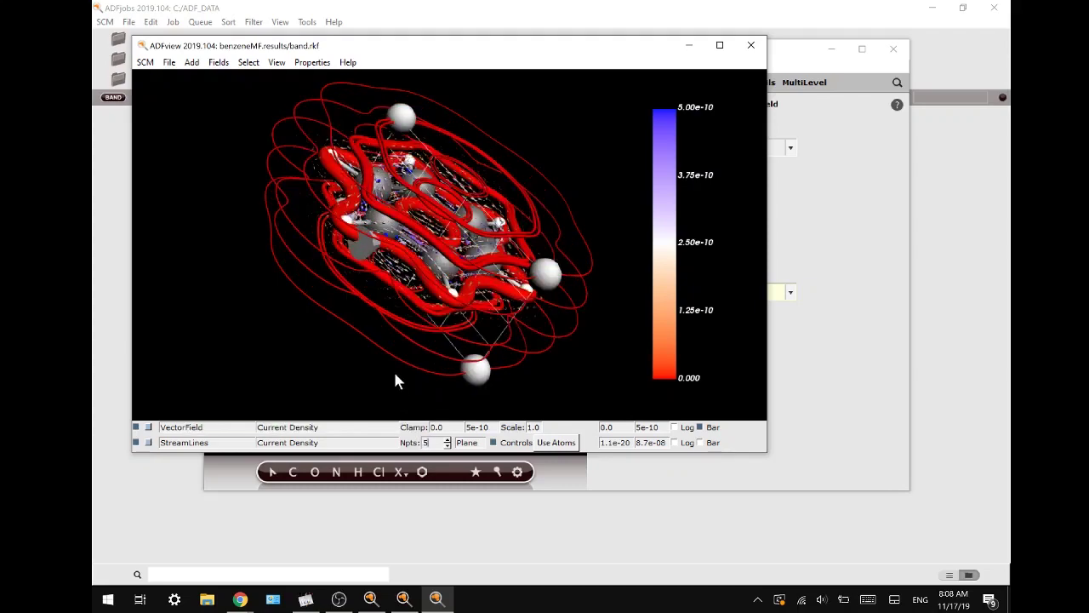
left_click_drag(394, 380, 356, 385)
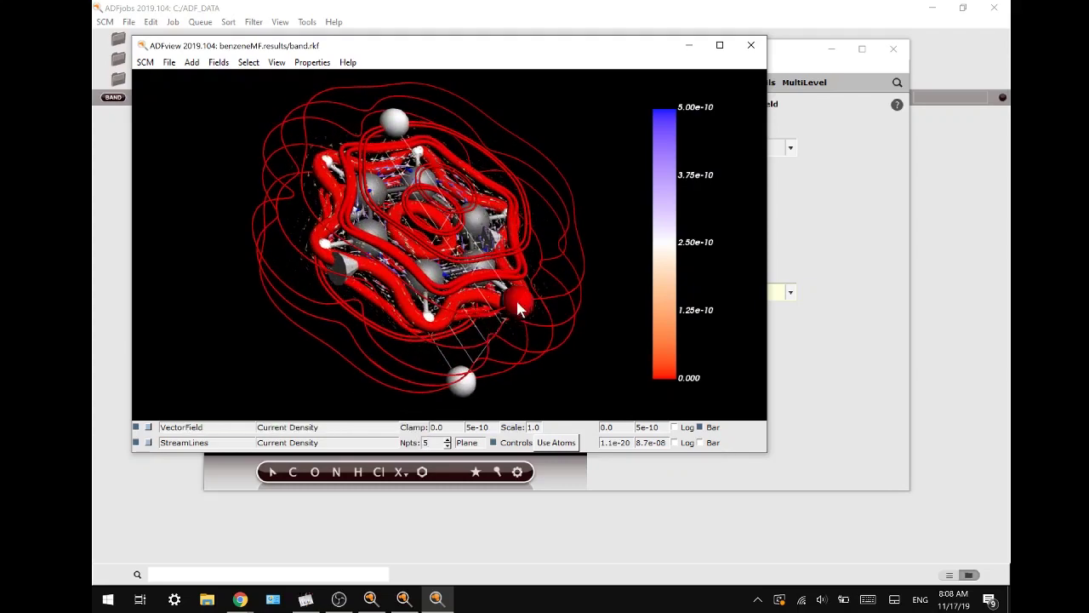
left_click_drag(518, 301, 541, 274)
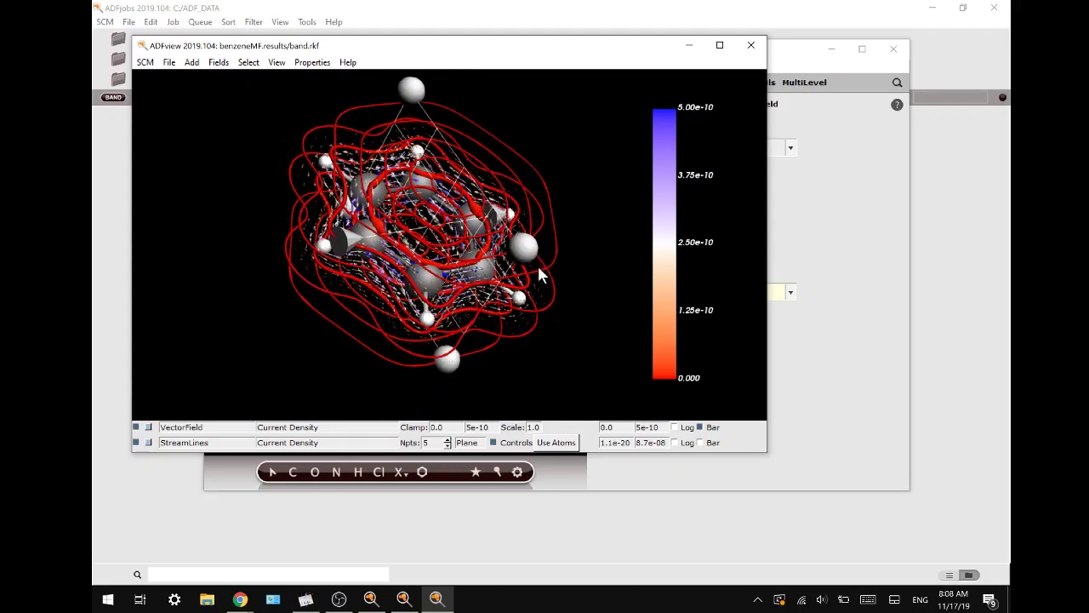